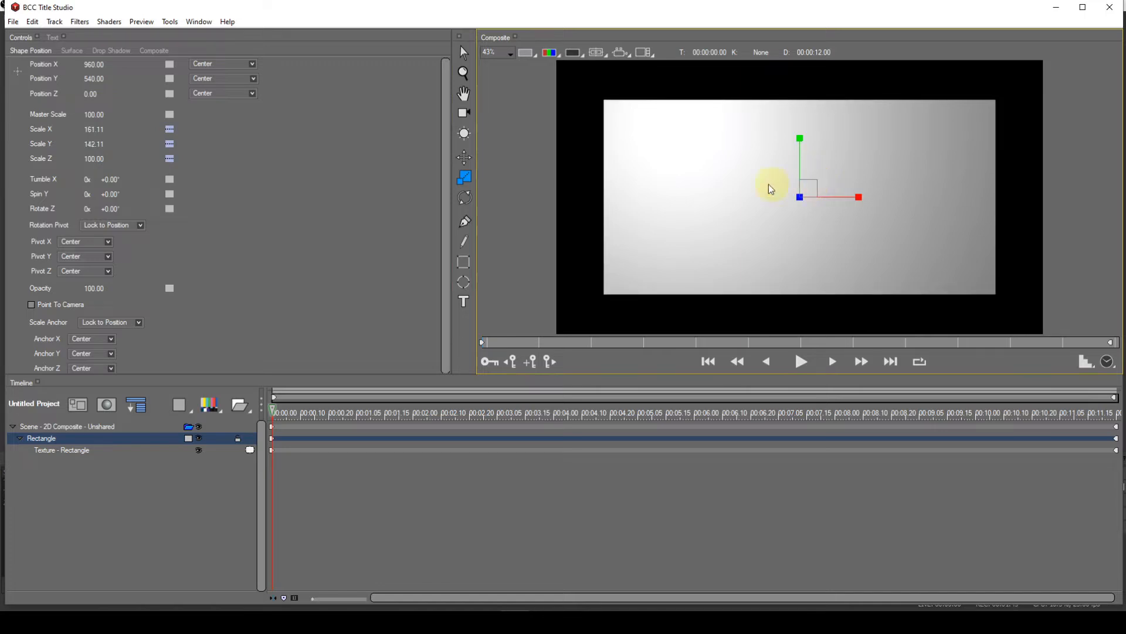
Set the fill color of the Rectangle's texture to green with RGB 128, 255, 0.
{"action": "left_click", "coordinate": [463, 159]}
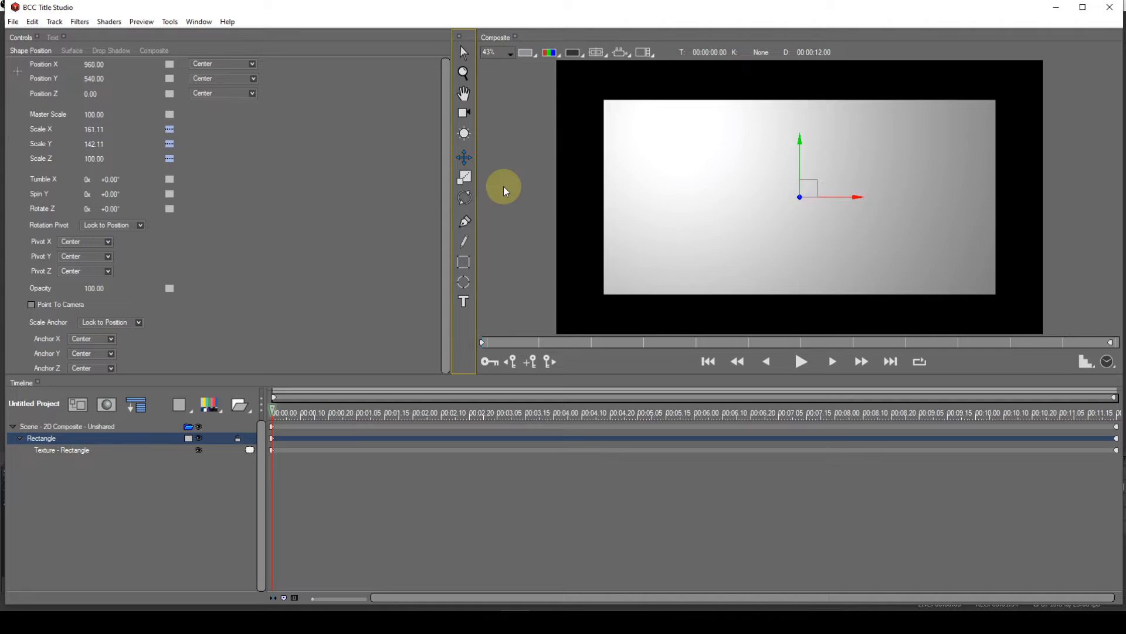
{"action": "left_click", "coordinate": [66, 452]}
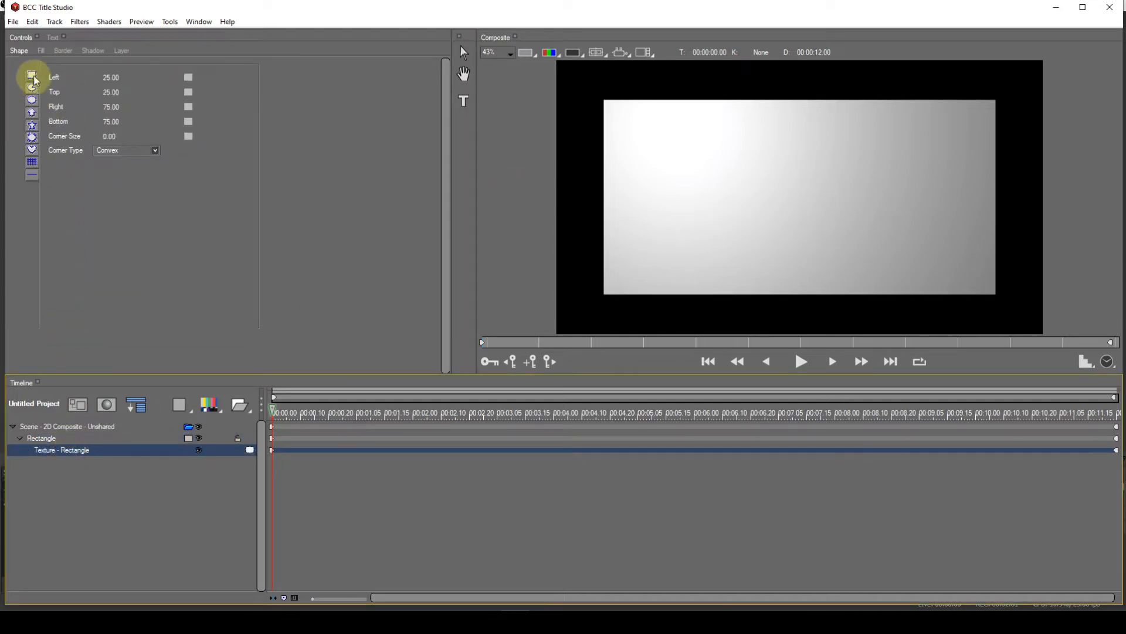
{"action": "left_click", "coordinate": [41, 51]}
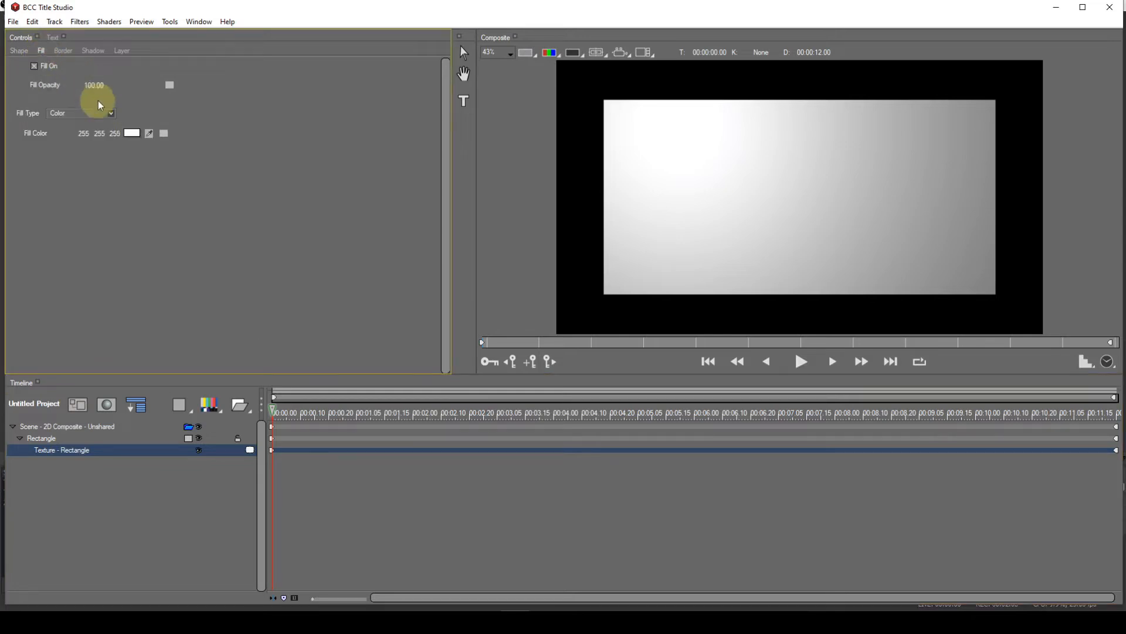
{"action": "left_click", "coordinate": [132, 133]}
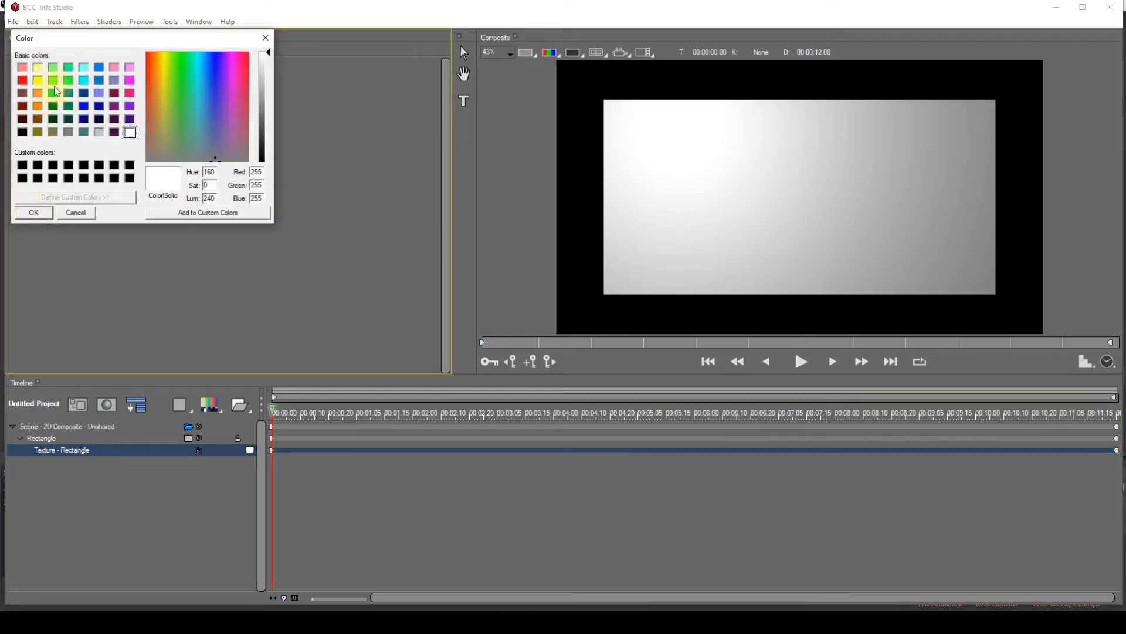
{"action": "left_click", "coordinate": [53, 81]}
{"action": "left_click", "coordinate": [34, 213]}
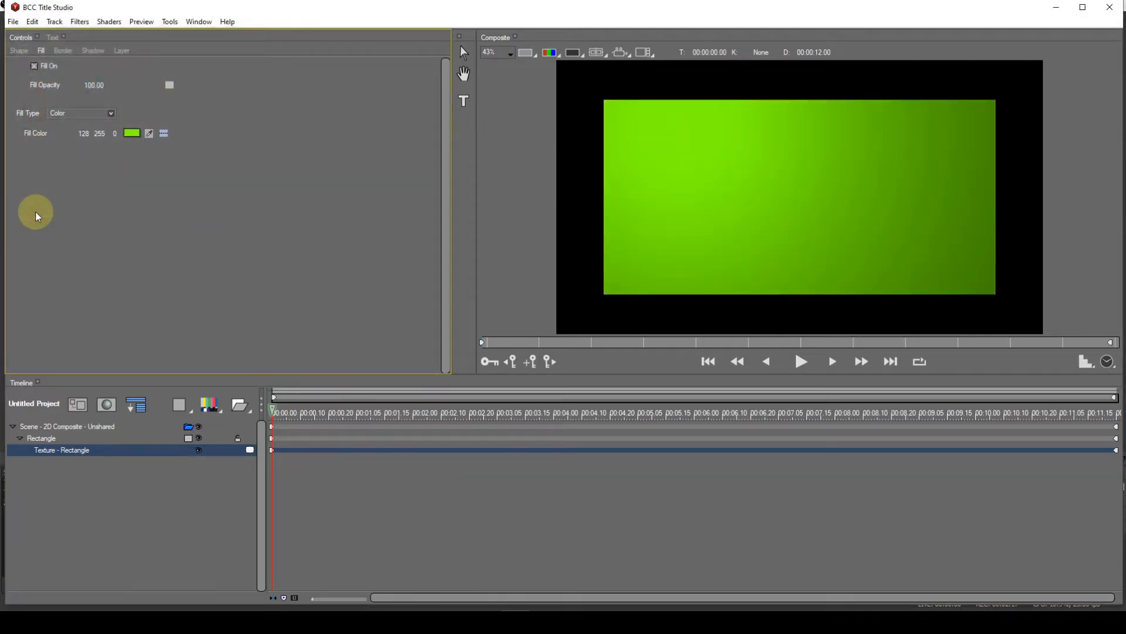
Add a Flat Text track with the default "Boris FX" text and set its Position Z to -200.
{"action": "left_click", "coordinate": [209, 409]}
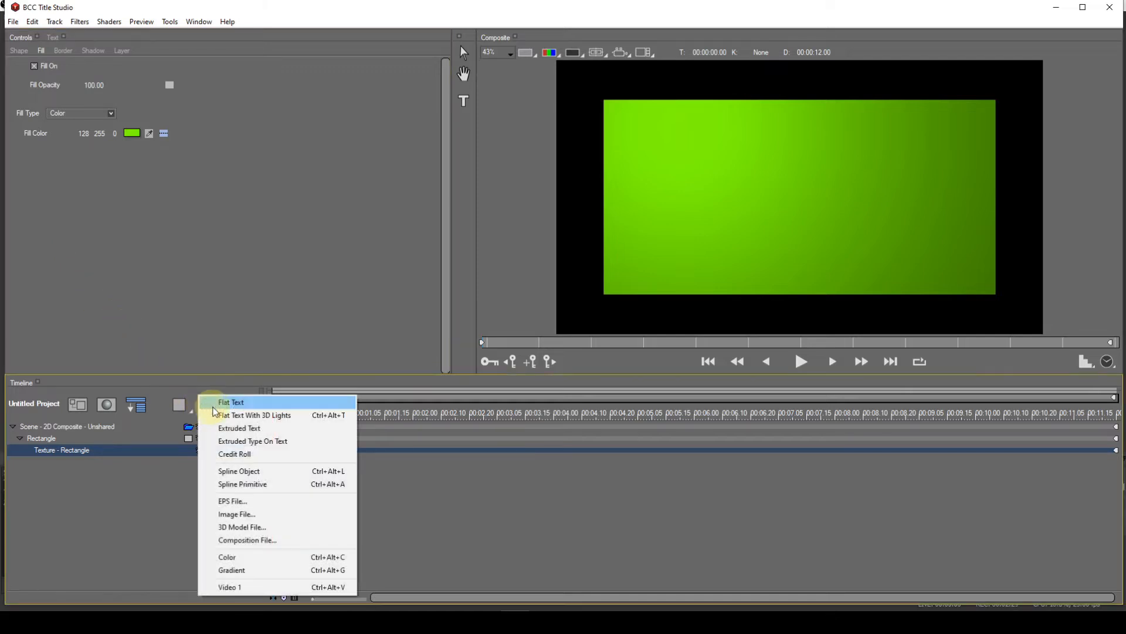
{"action": "left_click", "coordinate": [221, 404]}
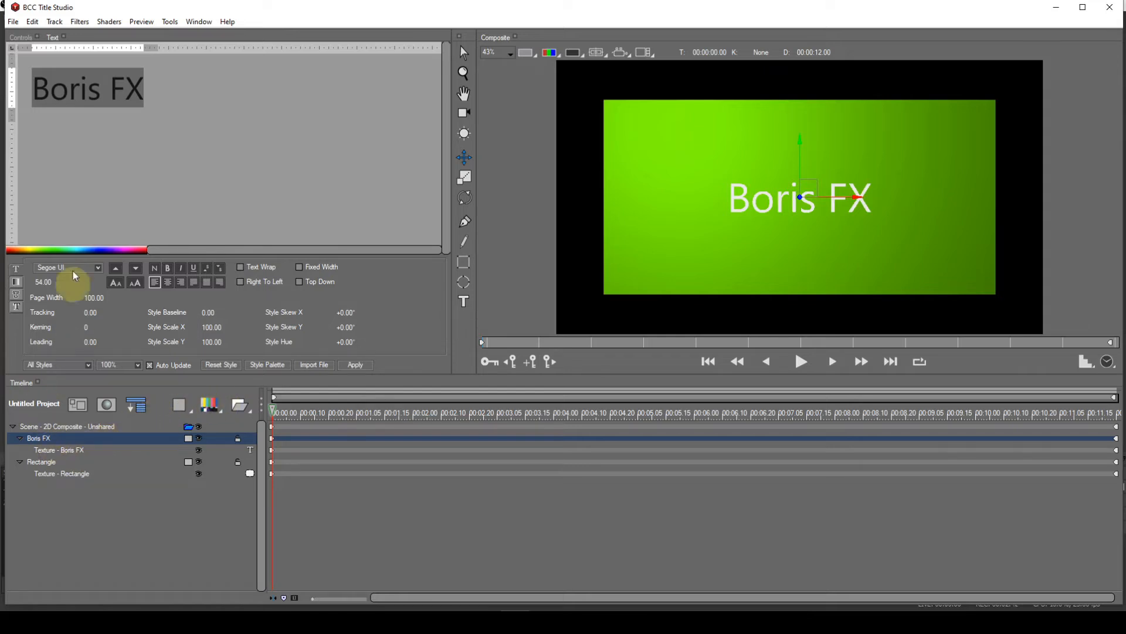
{"action": "left_click", "coordinate": [29, 40]}
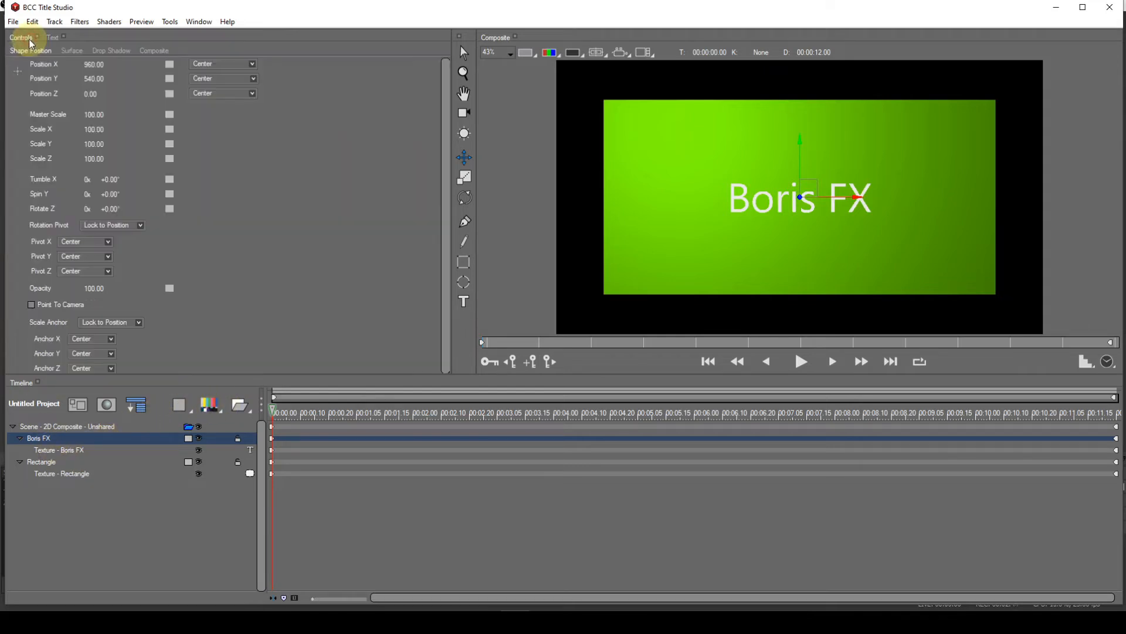
{"action": "left_click", "coordinate": [98, 94]}
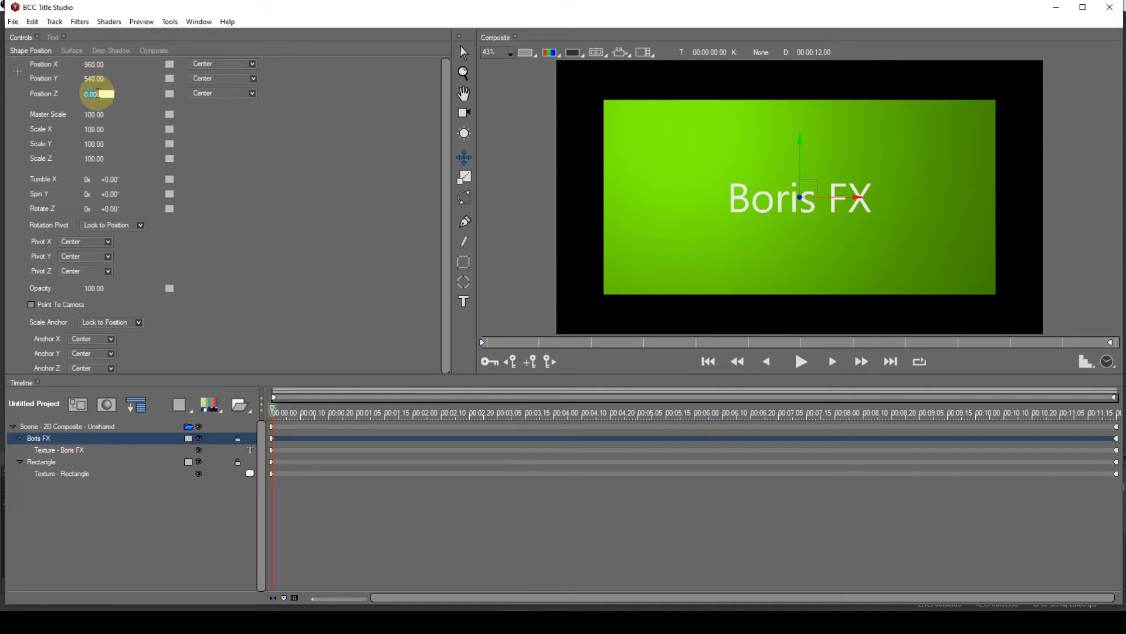
{"action": "type", "text": "-200"}
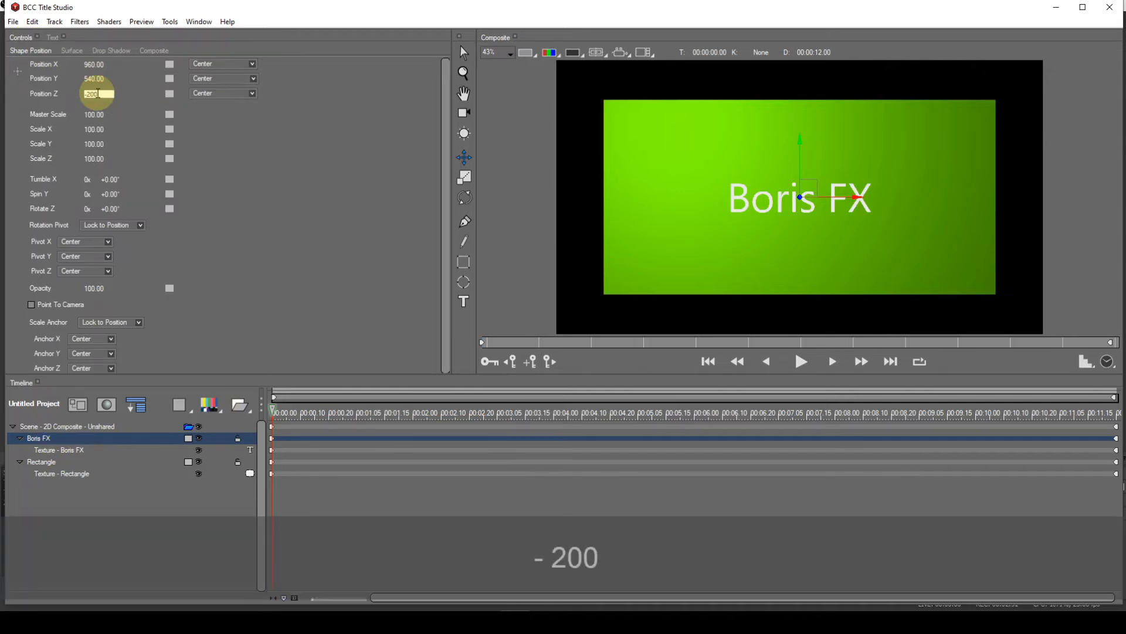
{"action": "key", "text": "Return"}
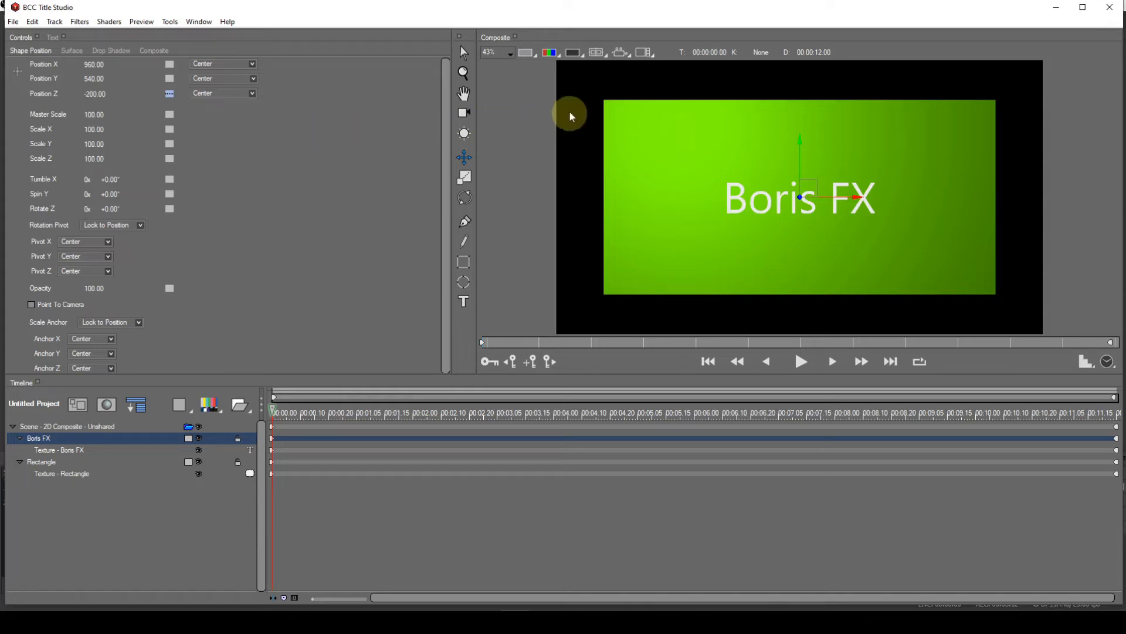
Switch the composite view to World and move the scene's point light to Light X 960 and Light Y 540.
{"action": "left_click", "coordinate": [621, 52]}
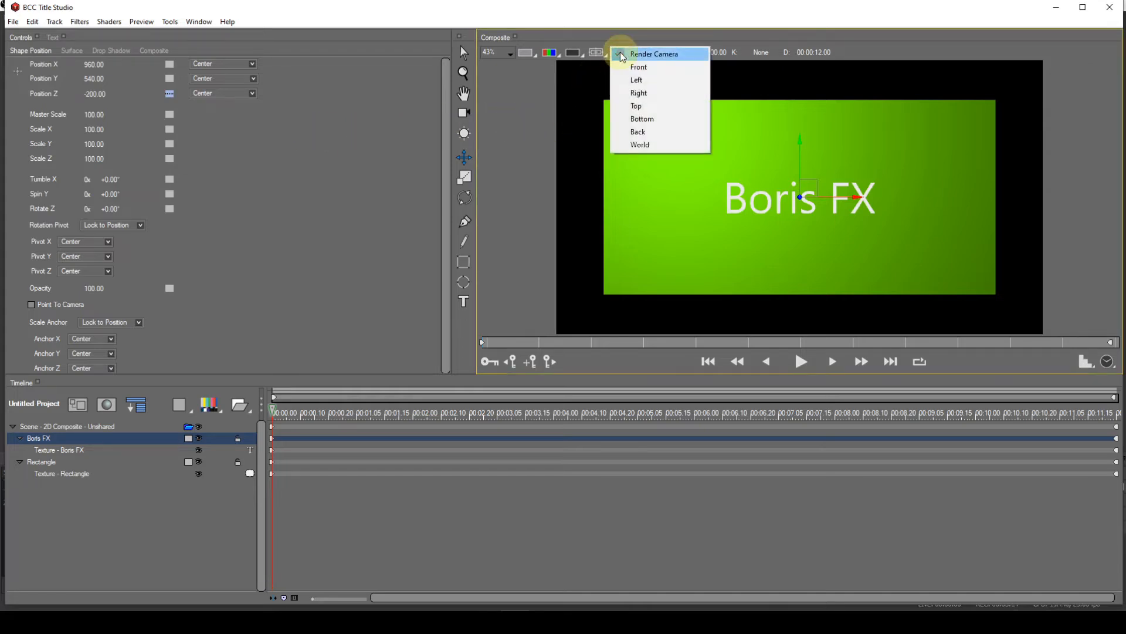
{"action": "left_click", "coordinate": [623, 145]}
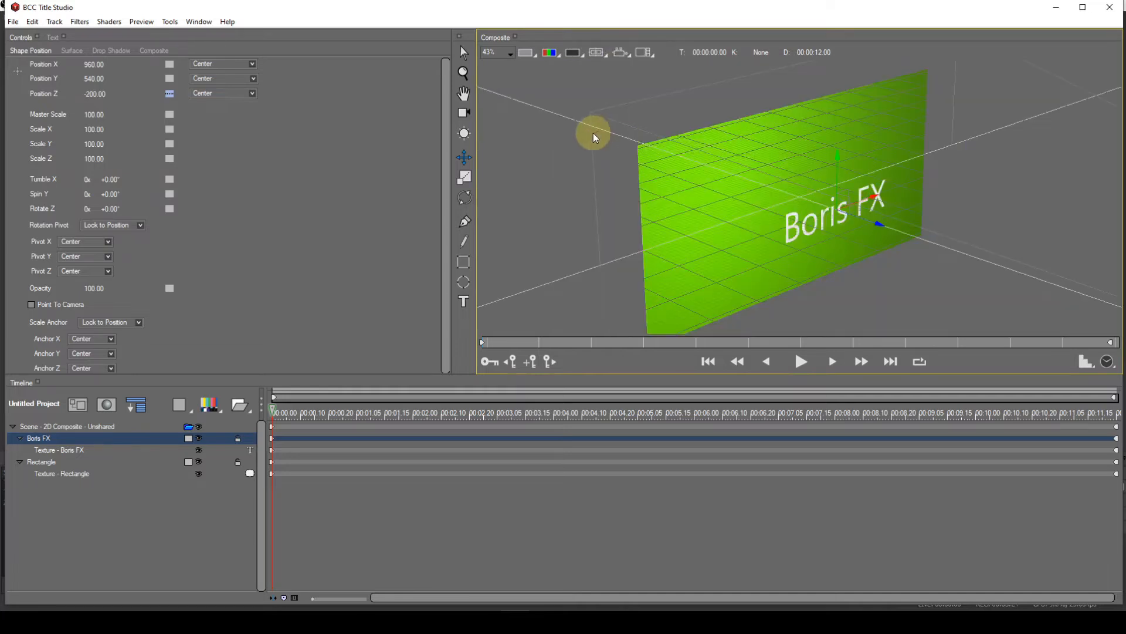
{"action": "left_click", "coordinate": [105, 427]}
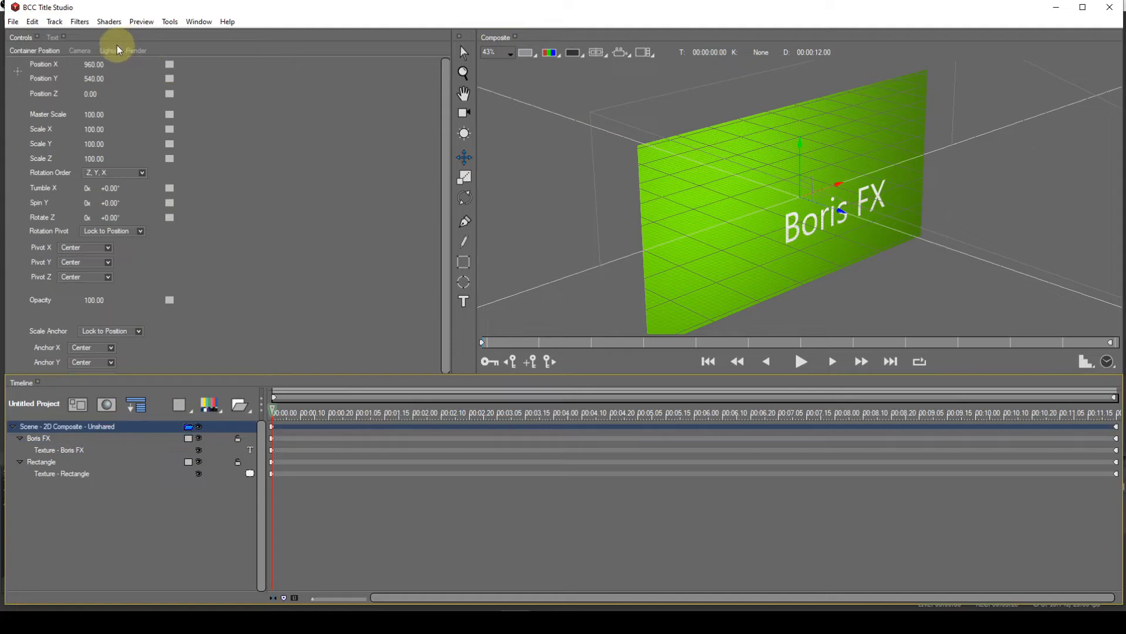
{"action": "left_click", "coordinate": [110, 51]}
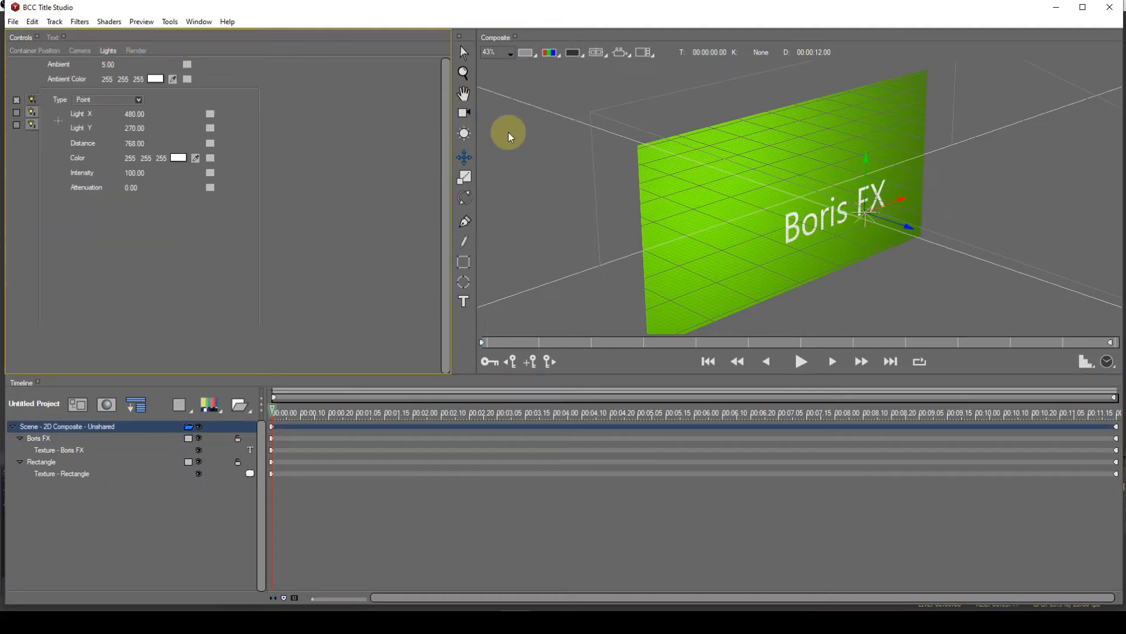
{"action": "left_click", "coordinate": [61, 125]}
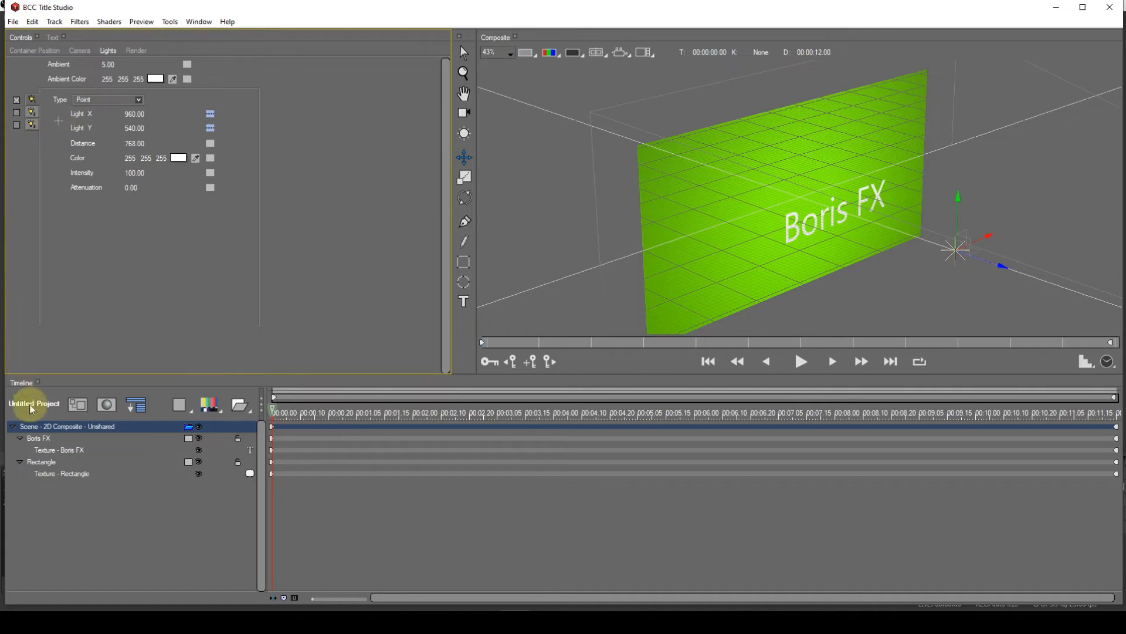
Set the Boris FX text's Position Z to -900 and view the composition through the Render Camera.
{"action": "left_click", "coordinate": [53, 437]}
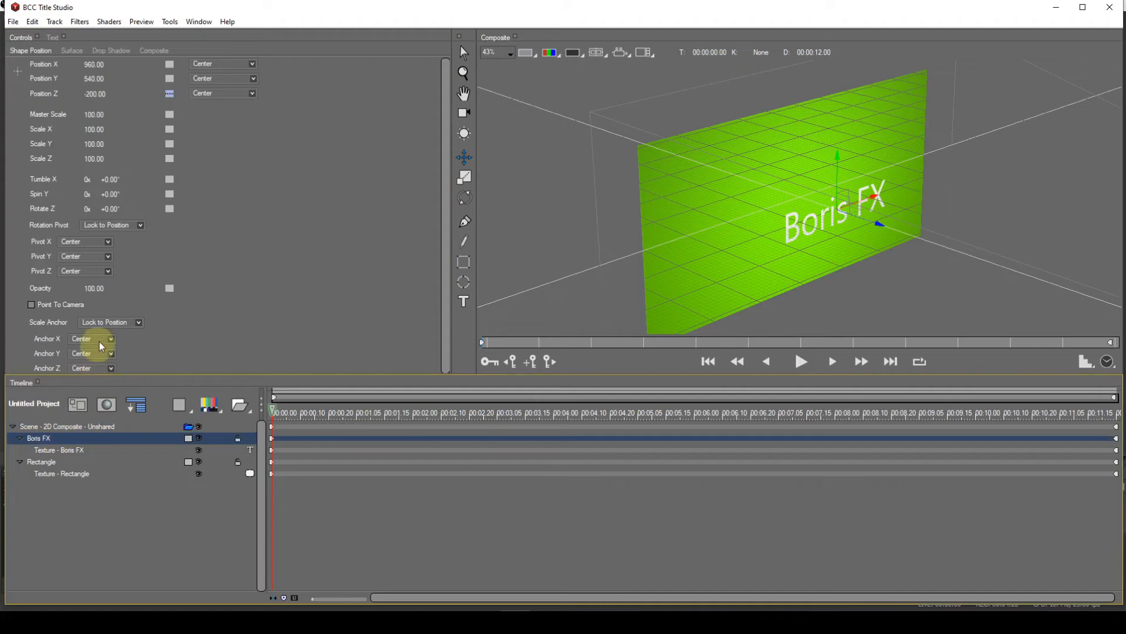
{"action": "left_click", "coordinate": [99, 95]}
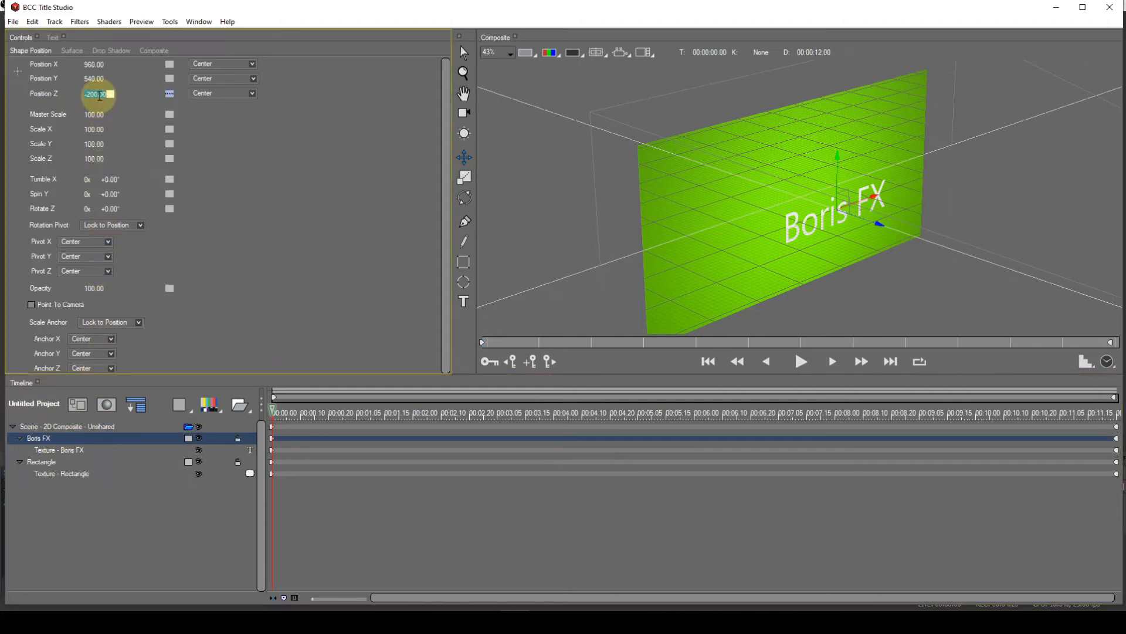
{"action": "type", "text": "-900"}
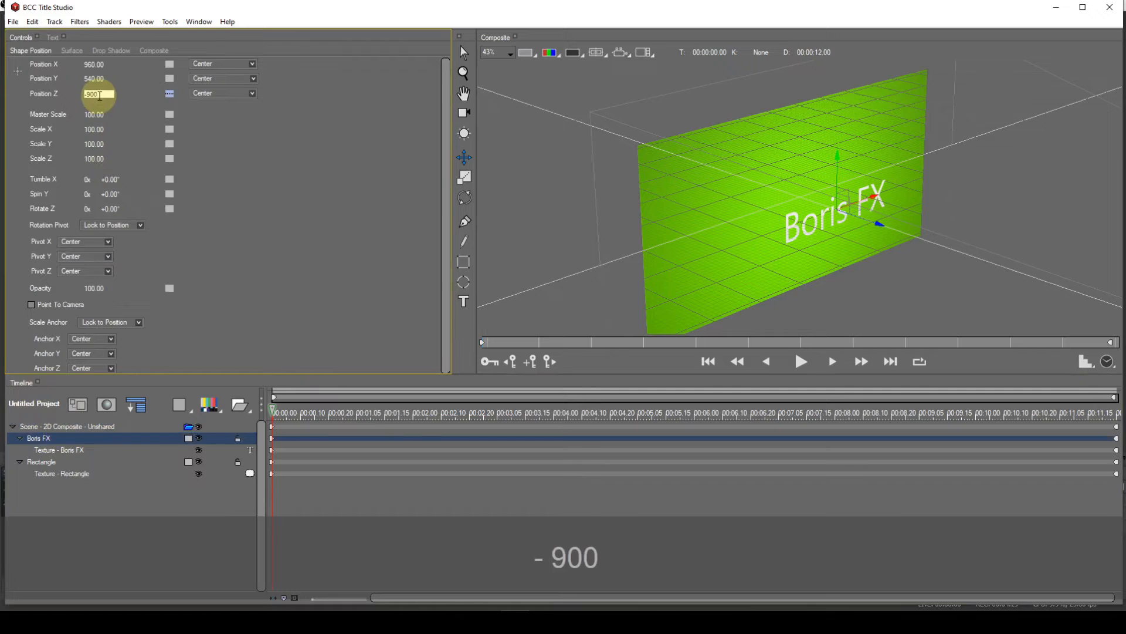
{"action": "key", "text": "Return"}
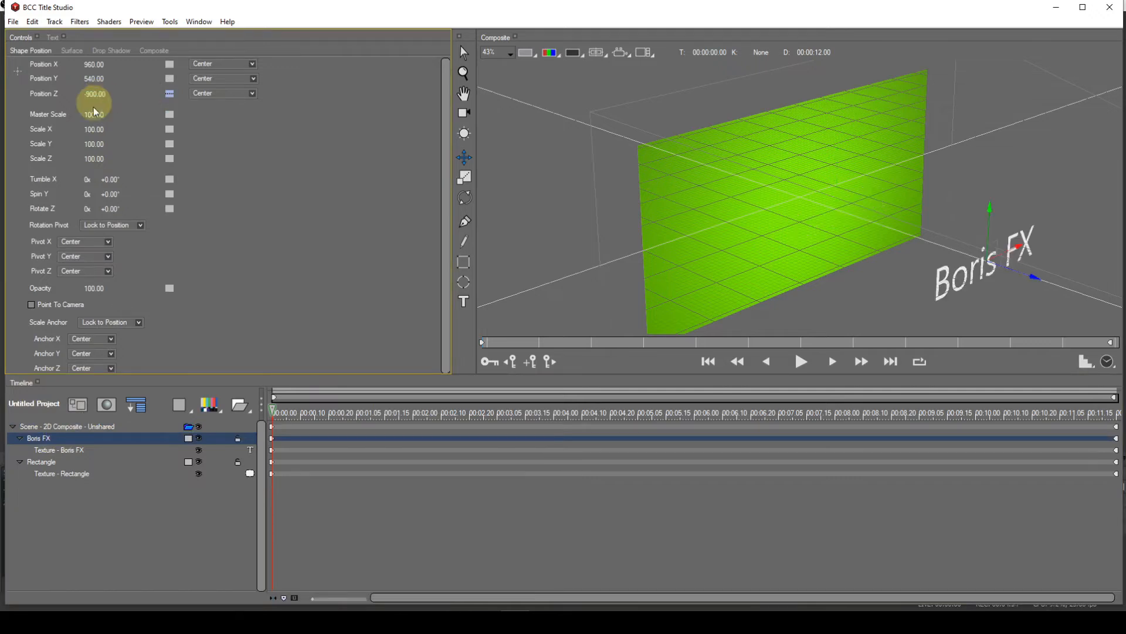
{"action": "left_click", "coordinate": [86, 426]}
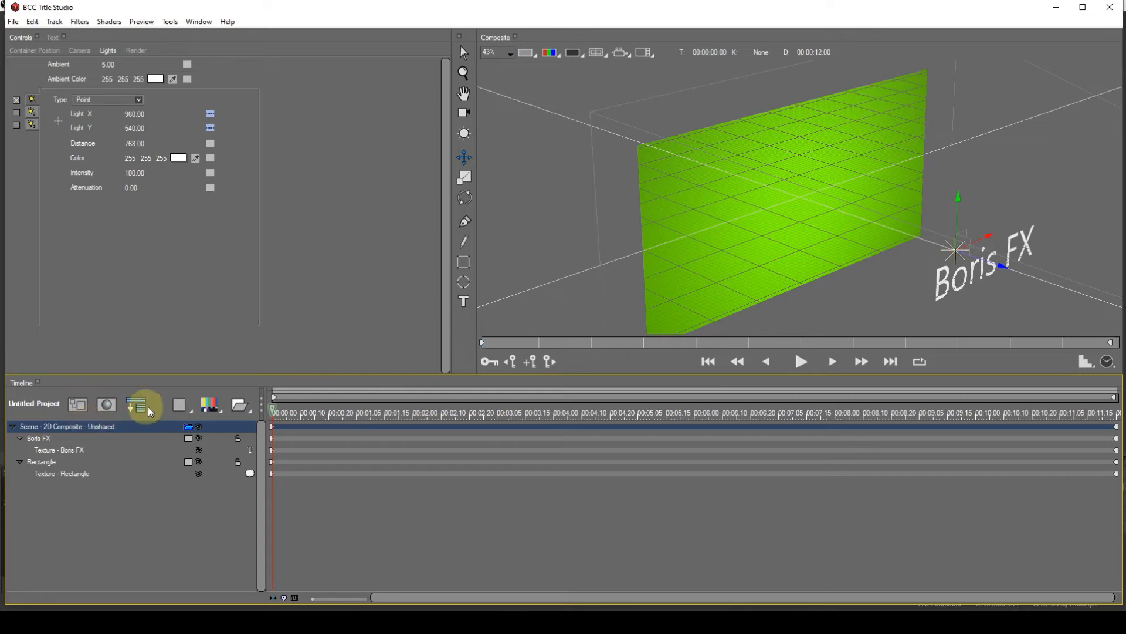
{"action": "left_click", "coordinate": [621, 54]}
{"action": "left_click", "coordinate": [620, 54]}
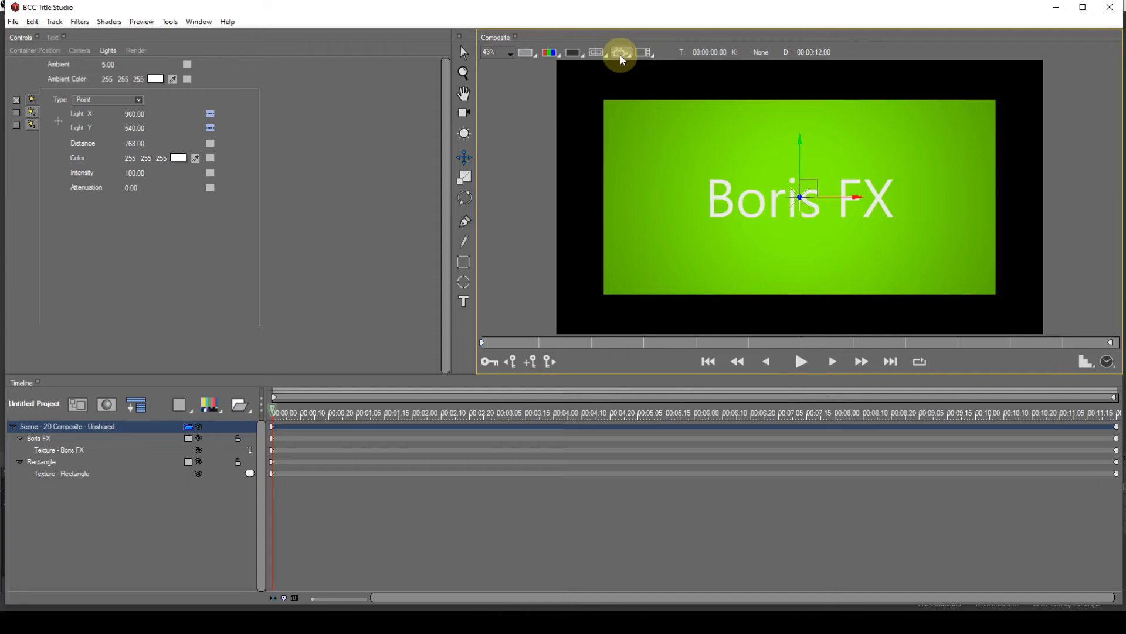
Switch the scene to 3D Render and back to 2D Composite.
{"action": "right_click", "coordinate": [84, 426]}
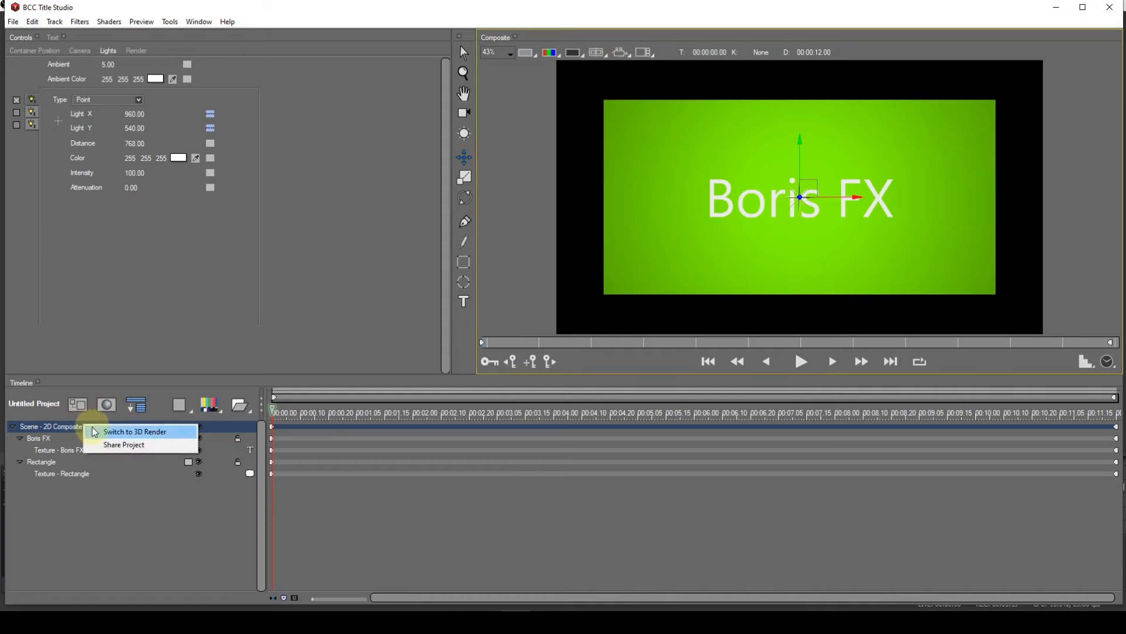
{"action": "left_click", "coordinate": [99, 433]}
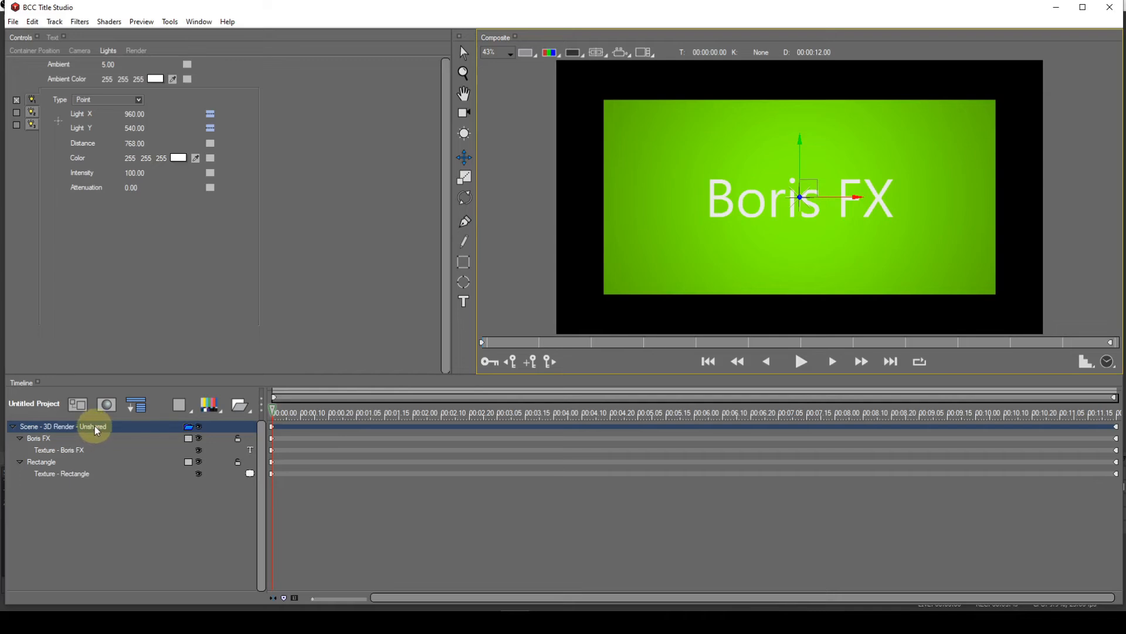
{"action": "right_click", "coordinate": [96, 427]}
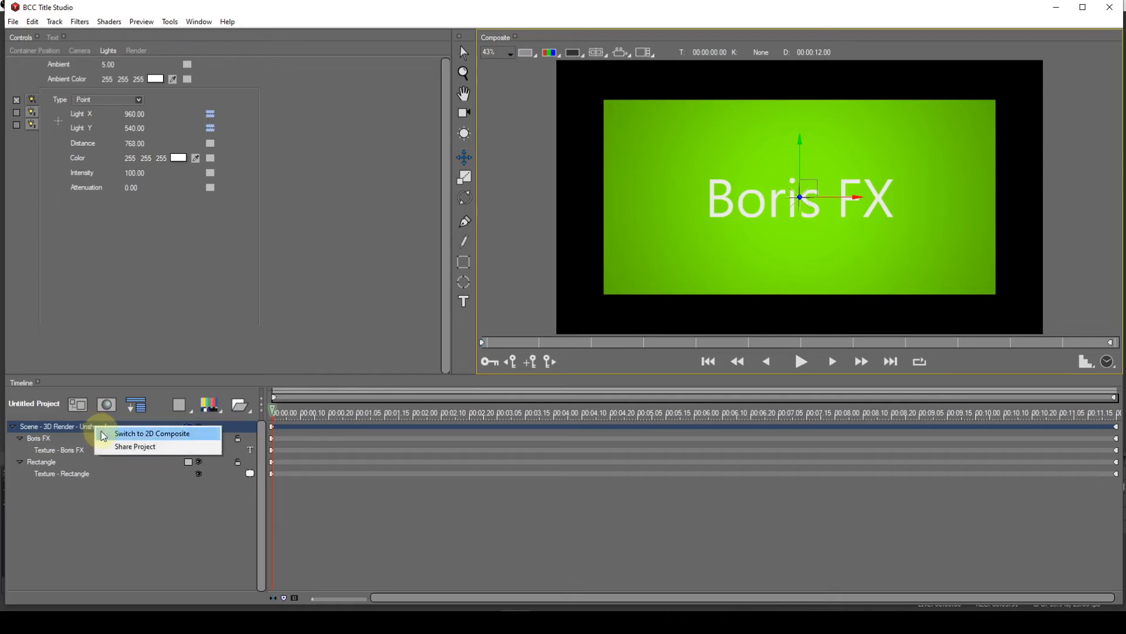
{"action": "left_click", "coordinate": [103, 435]}
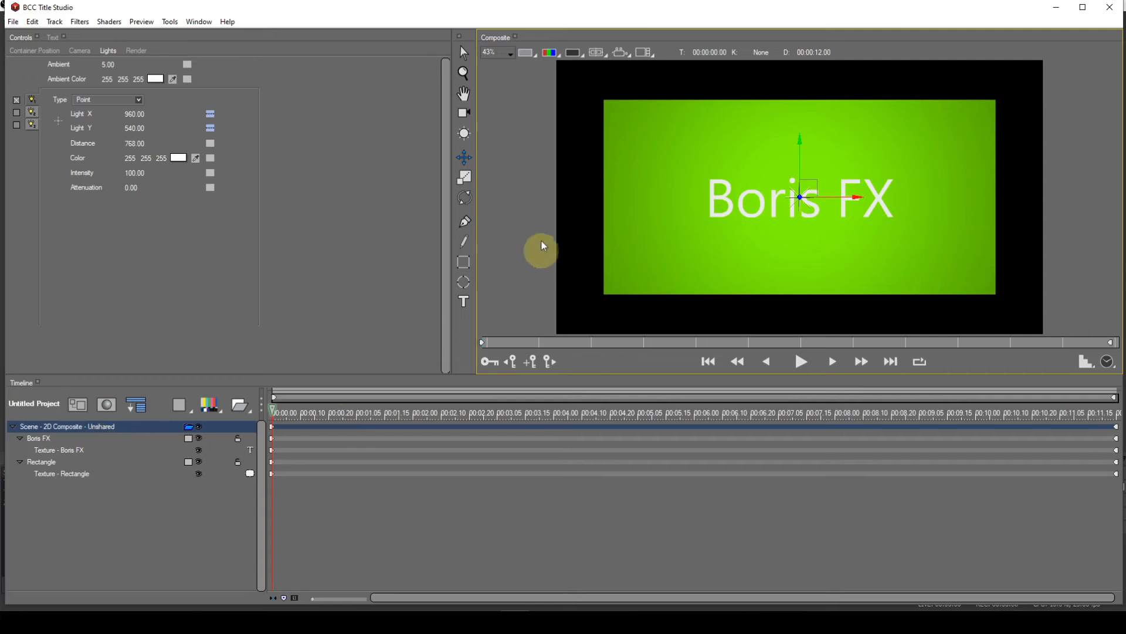
In the World view, move the Boris FX text back along its Z axis to about -846.
{"action": "left_click", "coordinate": [617, 58]}
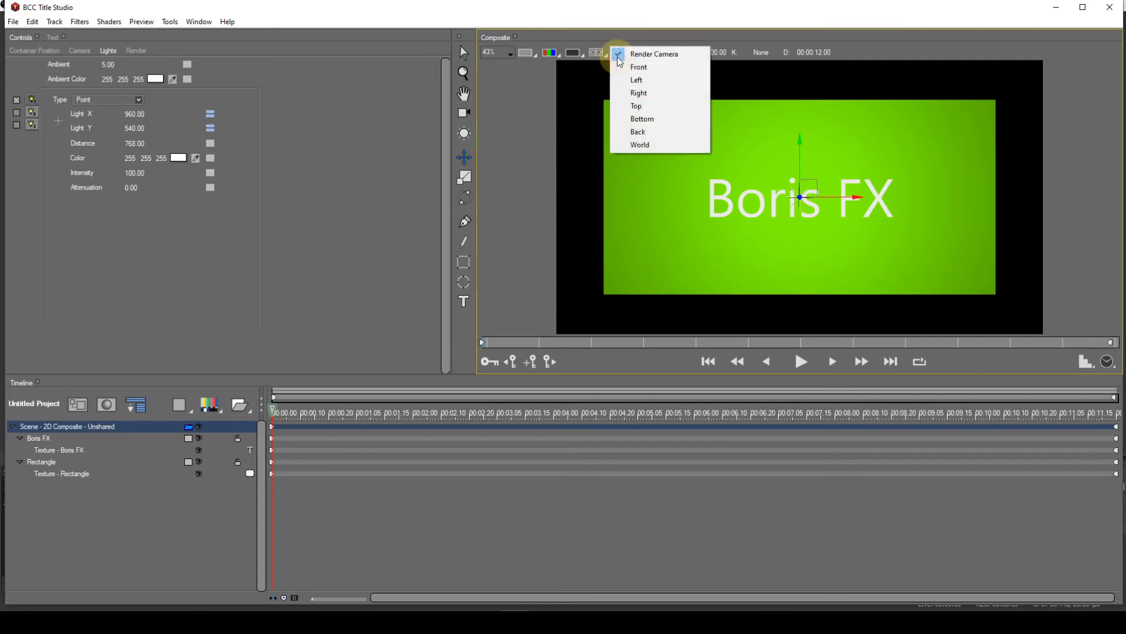
{"action": "left_click", "coordinate": [623, 144]}
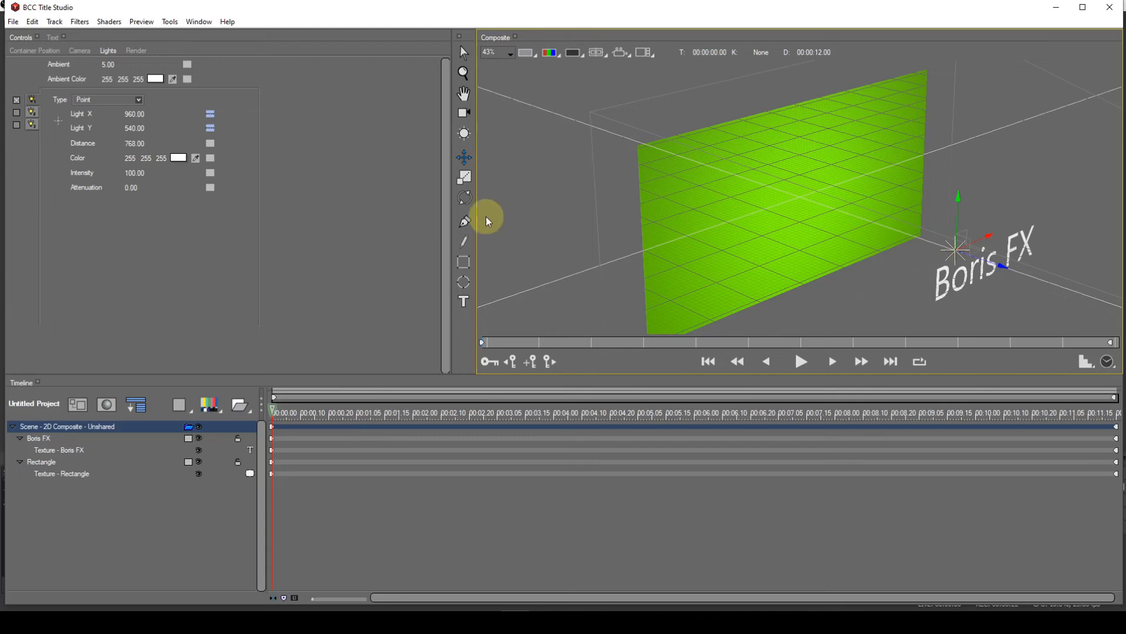
{"action": "left_click", "coordinate": [39, 439]}
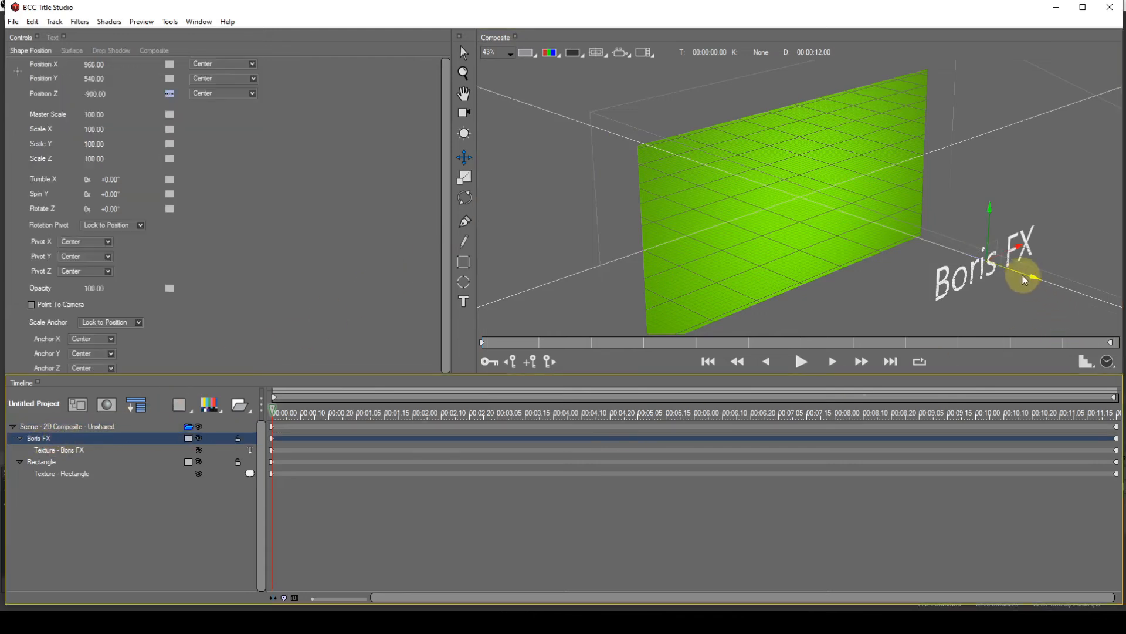
{"action": "mouse_move", "coordinate": [1025, 282]}
{"action": "left_mouse_down"}
{"action": "mouse_move", "coordinate": [924, 239]}
{"action": "mouse_move", "coordinate": [1068, 296]}
{"action": "mouse_move", "coordinate": [909, 245]}
{"action": "mouse_move", "coordinate": [1008, 273]}
{"action": "left_mouse_up"}
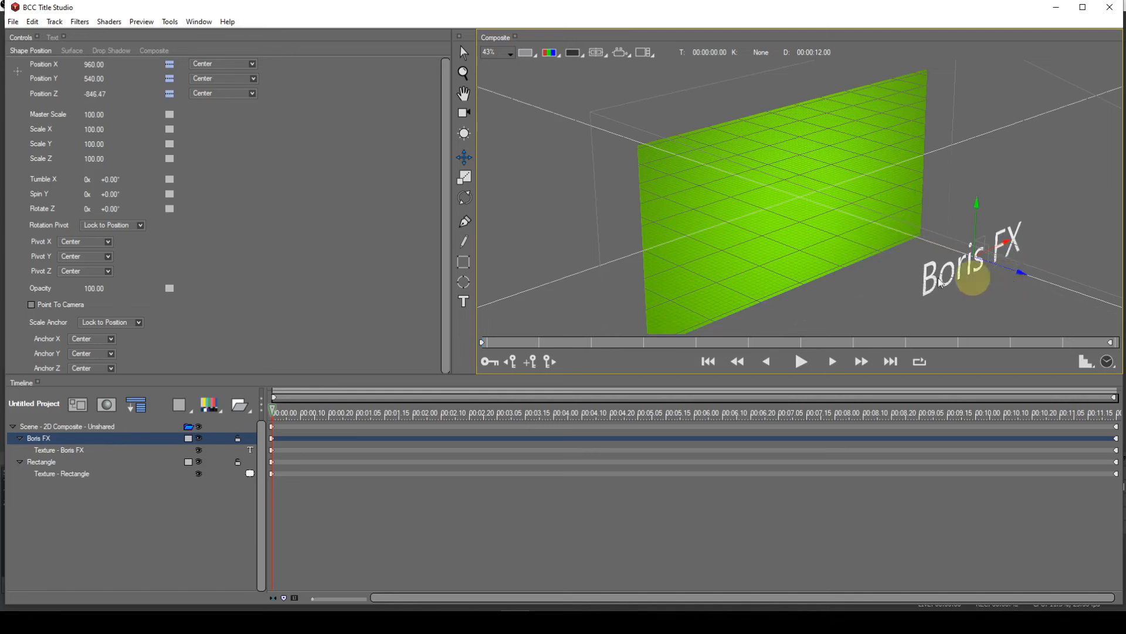
Replace the Boris FX flat text track with a new Flat Text With 3D Lights track and show its position controls.
{"action": "left_click", "coordinate": [61, 443]}
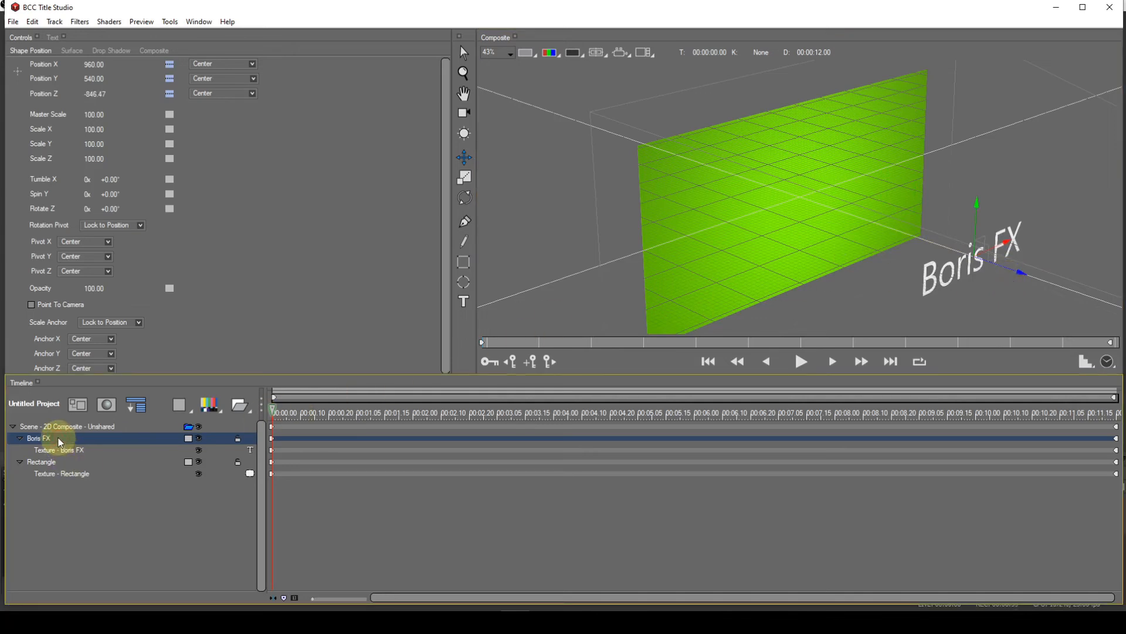
{"action": "key", "text": "Delete"}
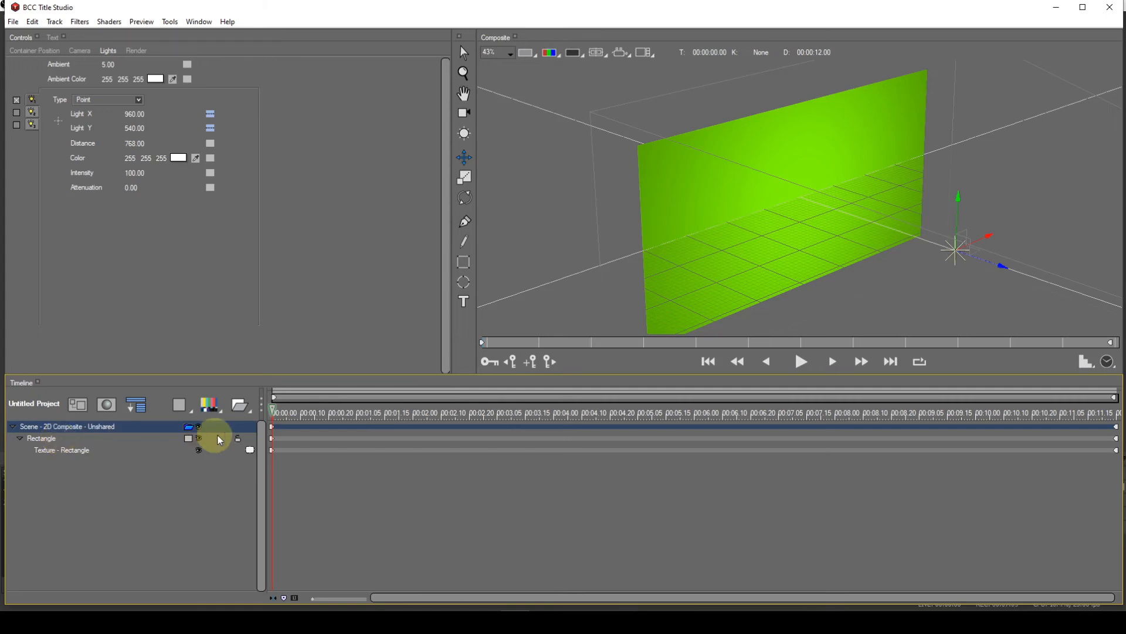
{"action": "left_click", "coordinate": [216, 412]}
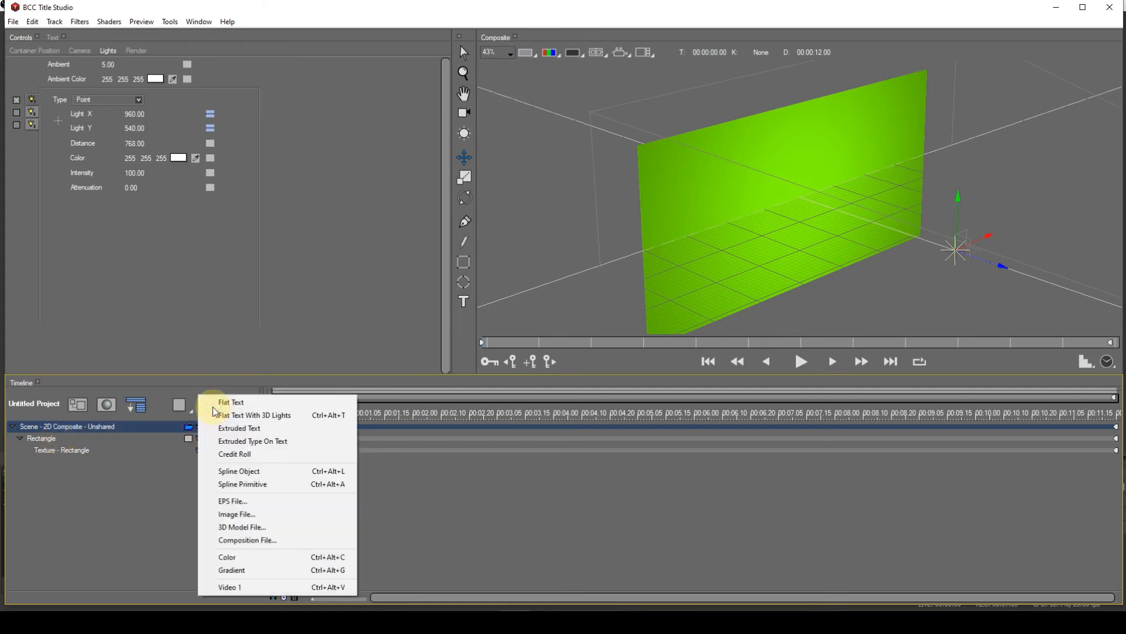
{"action": "left_click", "coordinate": [219, 415]}
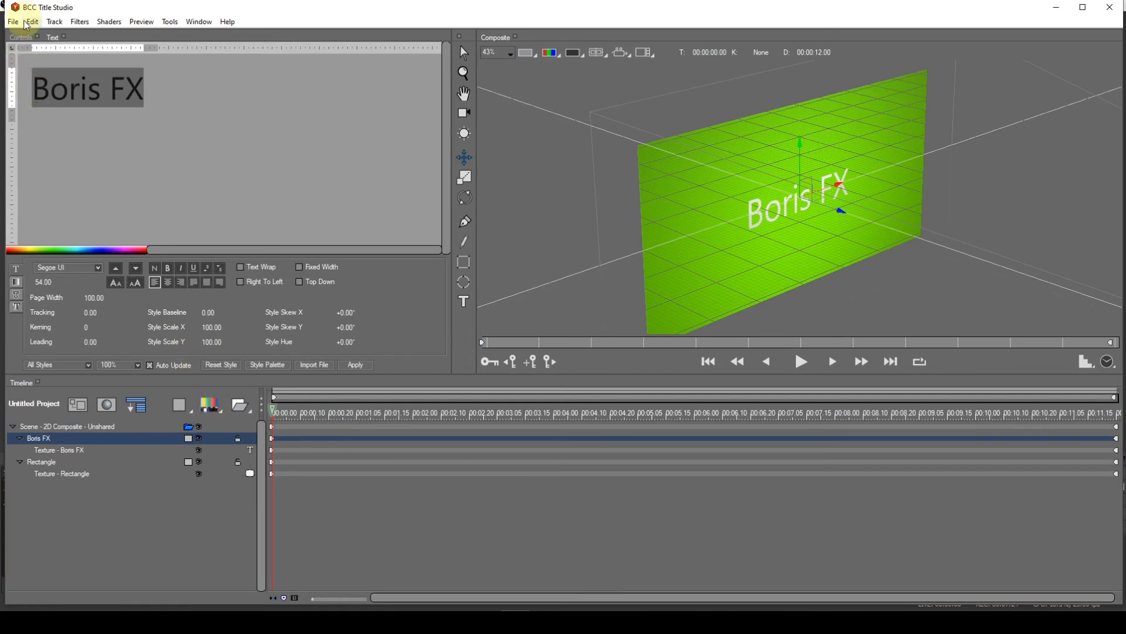
{"action": "left_click", "coordinate": [22, 38]}
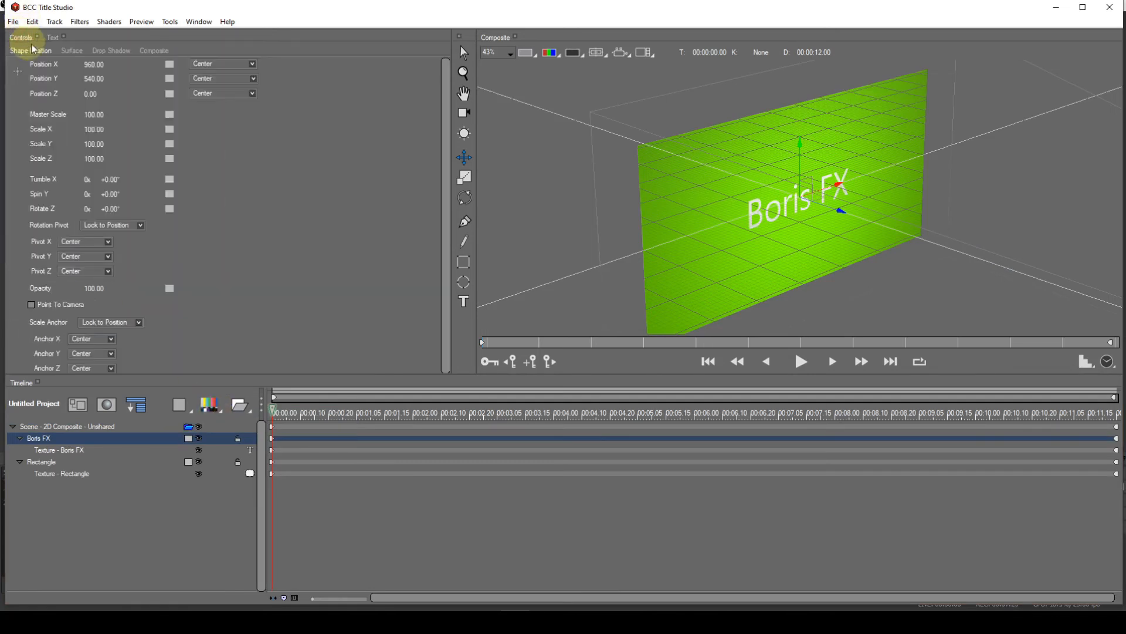
{"action": "left_click_drag", "start_coordinate": [93, 93], "coordinate": [97, 91]}
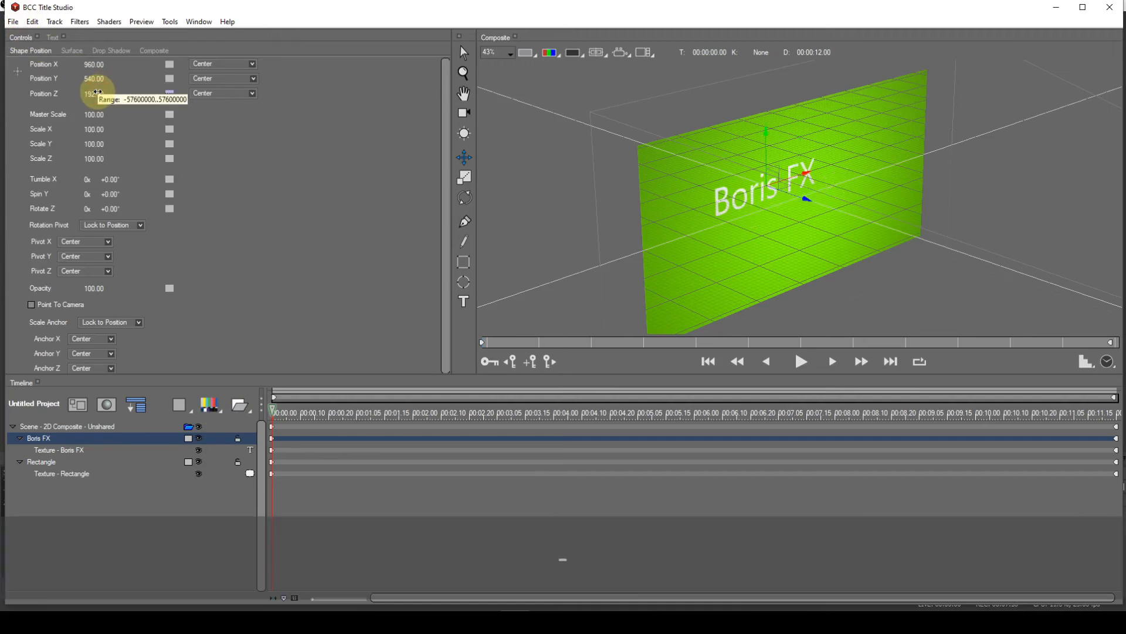
{"action": "key", "text": "Return"}
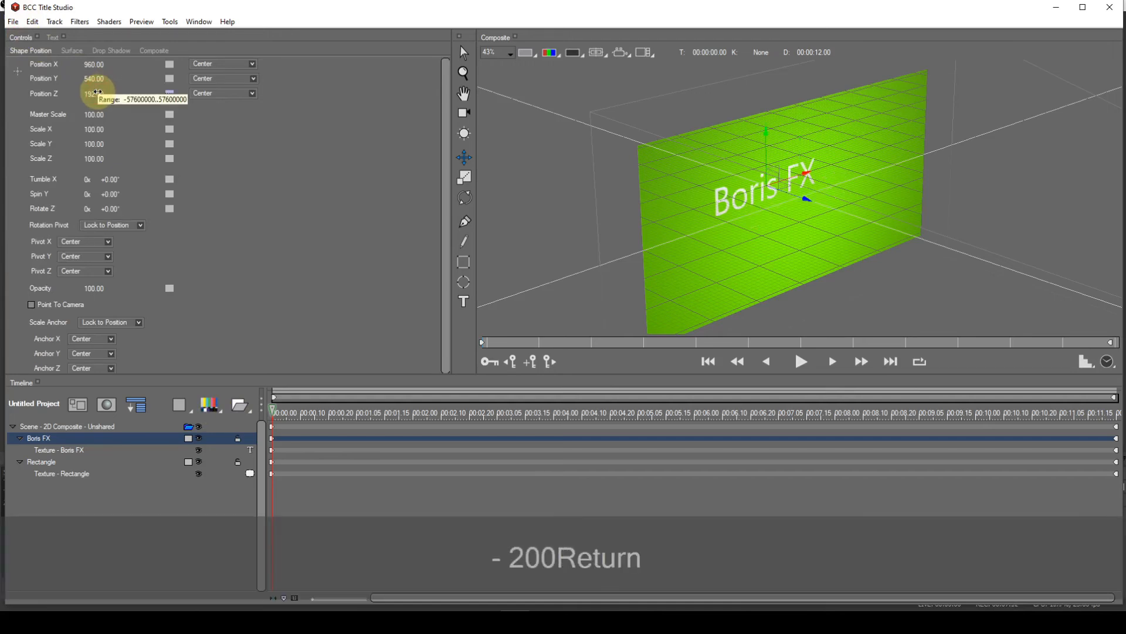
{"action": "mouse_move", "coordinate": [97, 91]}
{"action": "left_mouse_down"}
{"action": "mouse_move", "coordinate": [118, 101]}
{"action": "mouse_move", "coordinate": [102, 97]}
{"action": "left_mouse_up"}
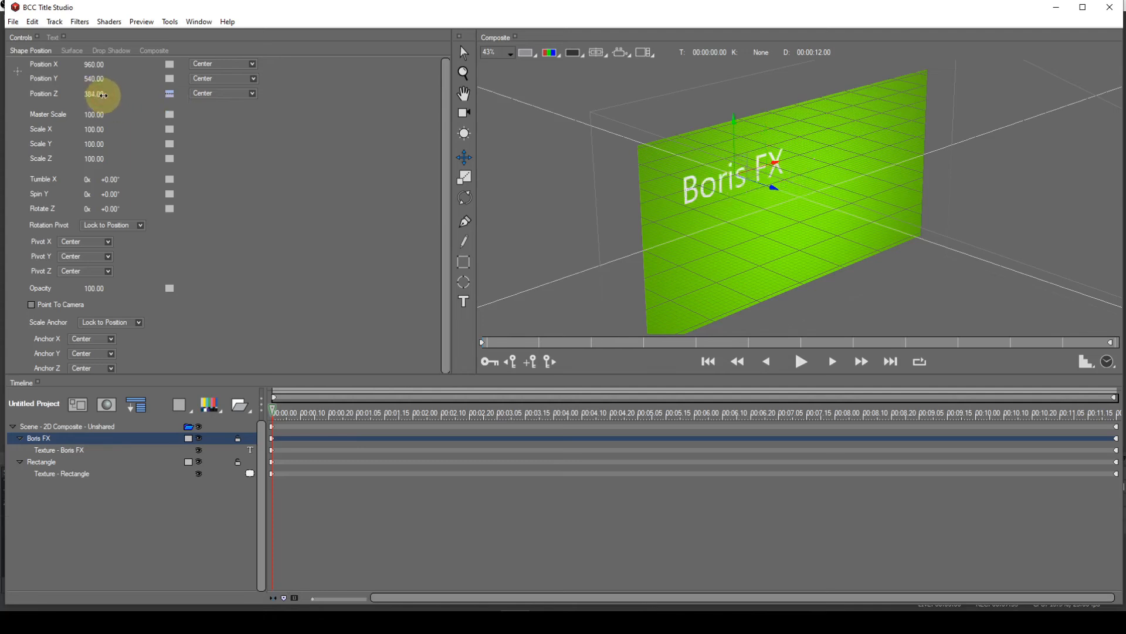
Set the Boris FX text's Position Z to -200.
{"action": "left_click", "coordinate": [99, 94]}
{"action": "left_click", "coordinate": [100, 94]}
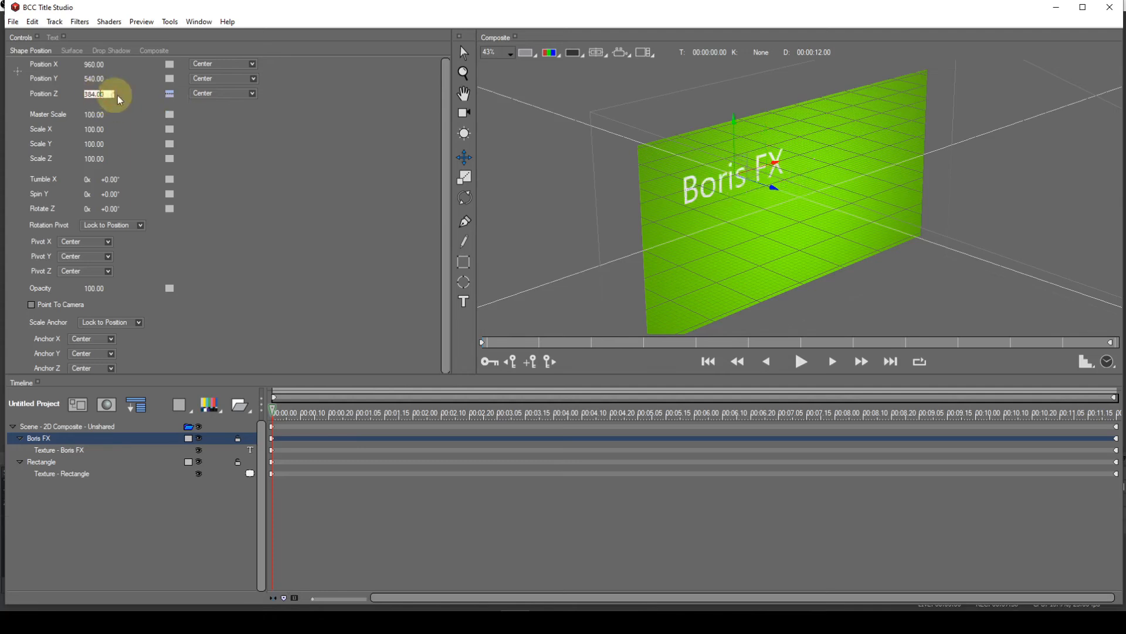
{"action": "left_click", "coordinate": [105, 96]}
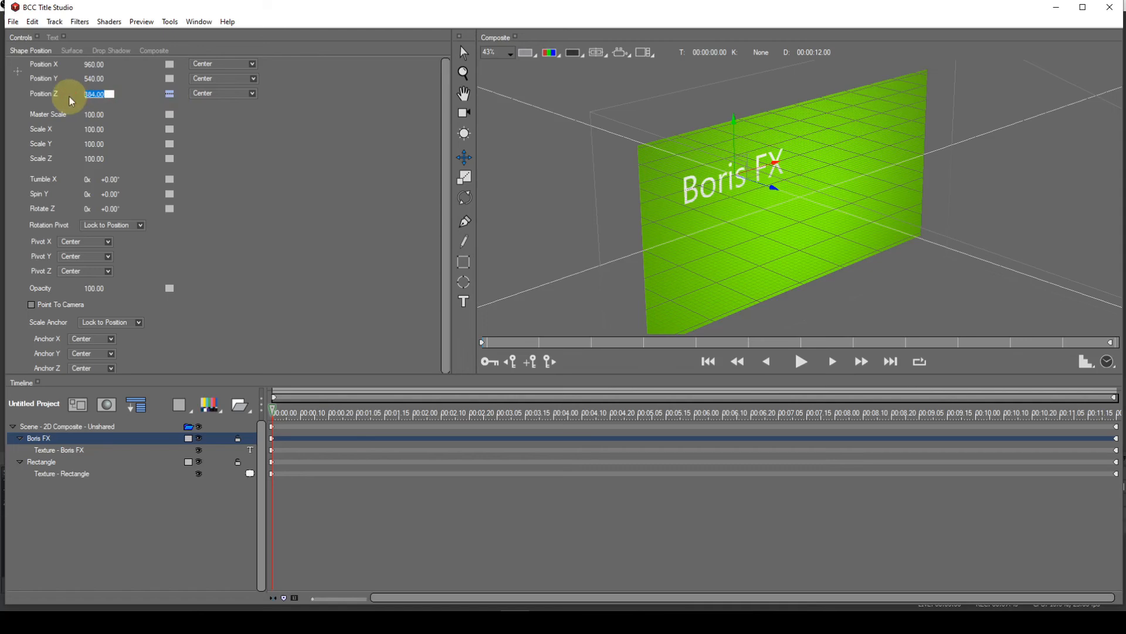
{"action": "type", "text": "-200"}
{"action": "key", "text": "Return"}
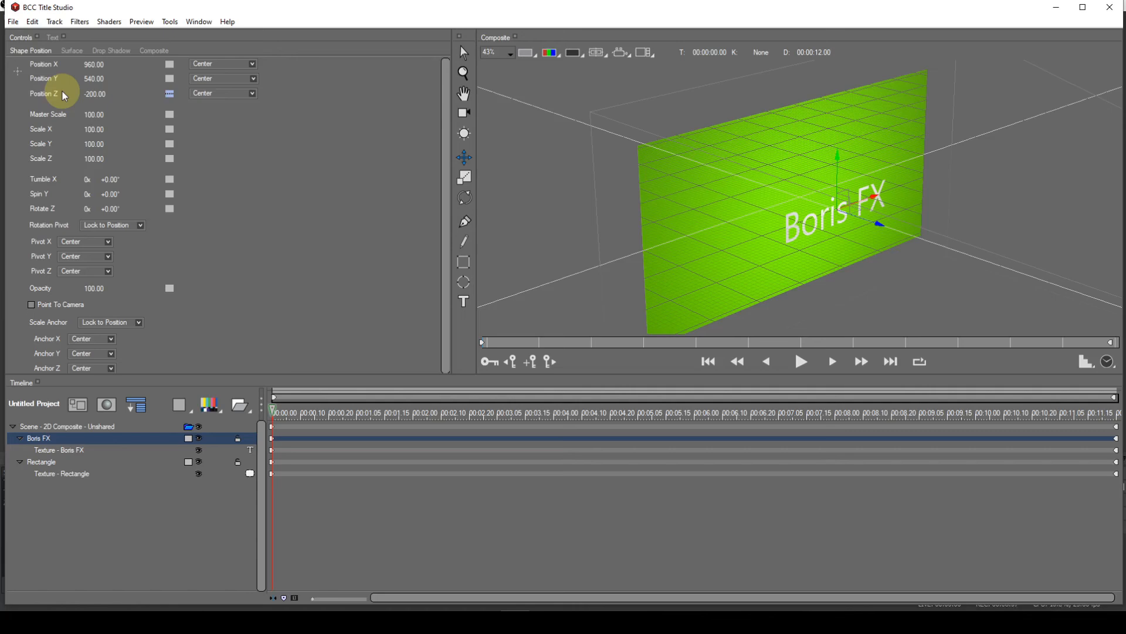
Set the Boris FX text's Position Z to -900 so it sits in front of the light.
{"action": "left_click", "coordinate": [91, 94]}
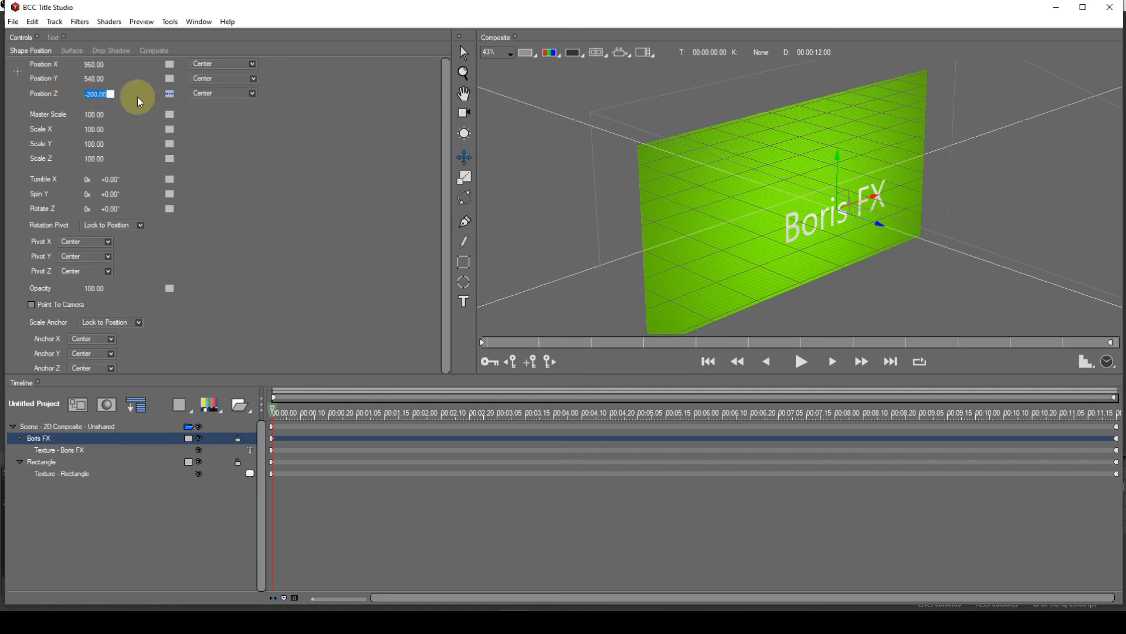
{"action": "type", "text": "-900"}
{"action": "key", "text": "Return"}
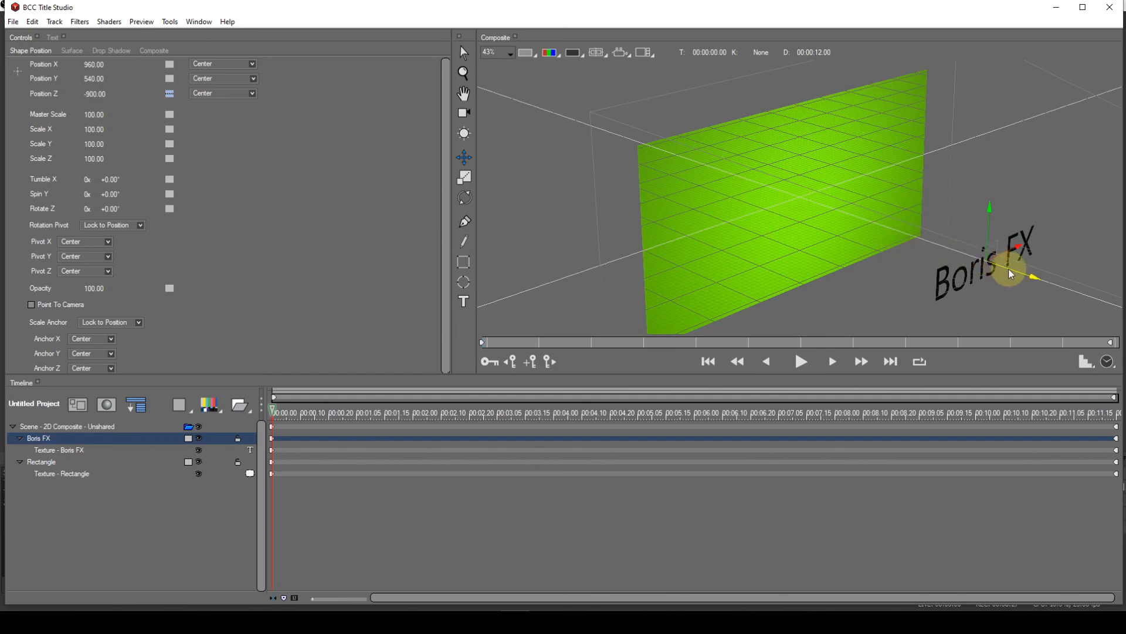
Move the Boris FX text back along its Z axis to the scene's point light and select that light.
{"action": "left_click_drag", "start_coordinate": [1011, 274], "coordinate": [958, 265]}
{"action": "left_click", "coordinate": [951, 261]}
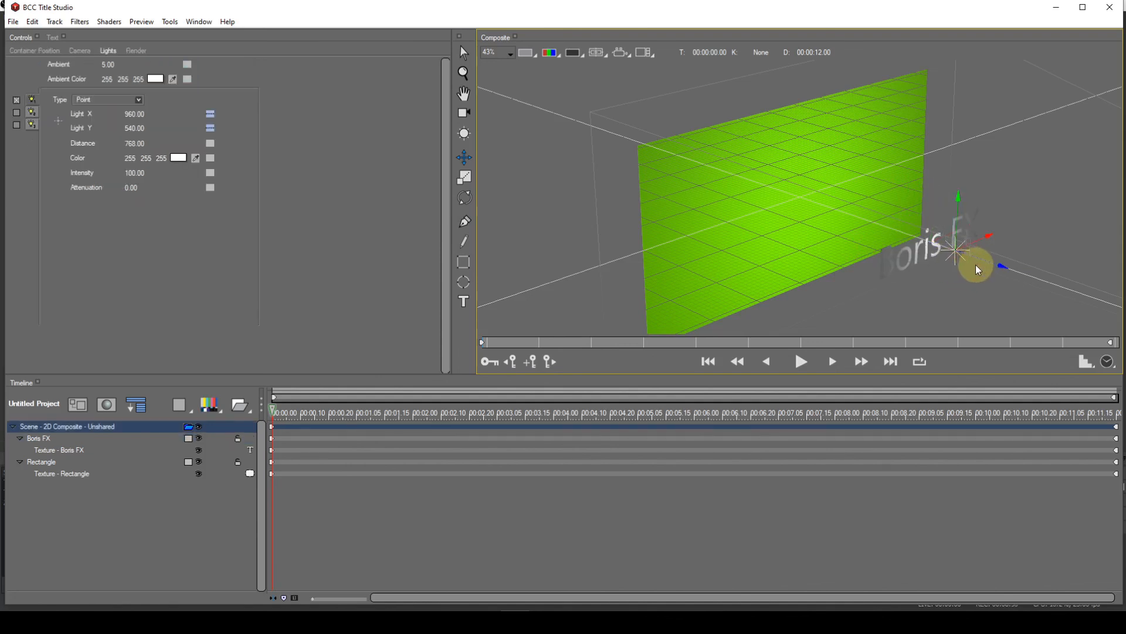